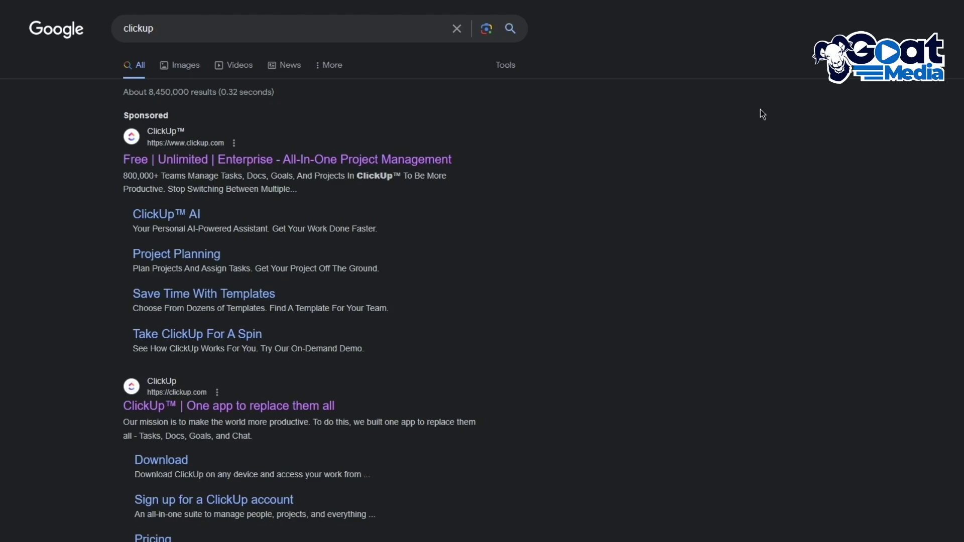
Scroll down the Google results for clickup to find the ClickUp homepage link
scroll(246, 200, "down", 3)
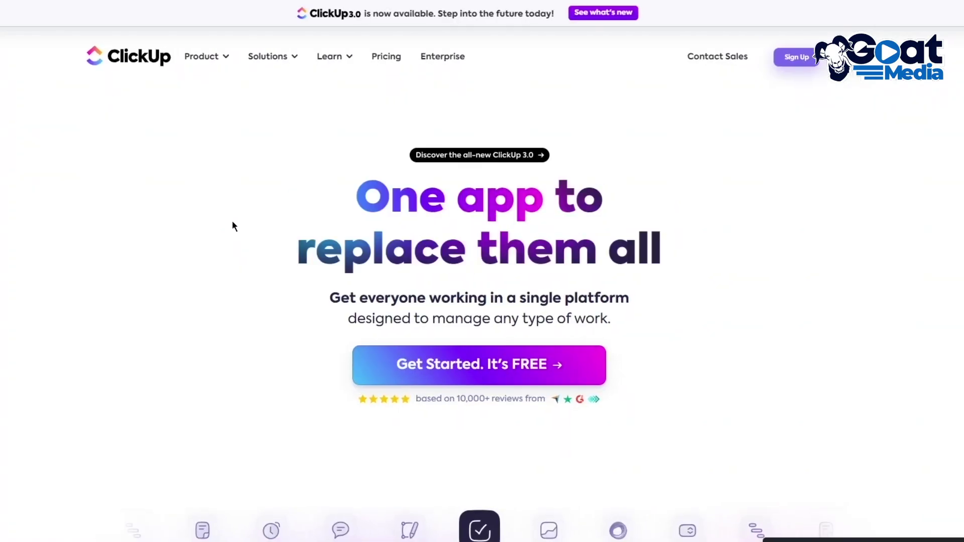
left_click(215, 57)
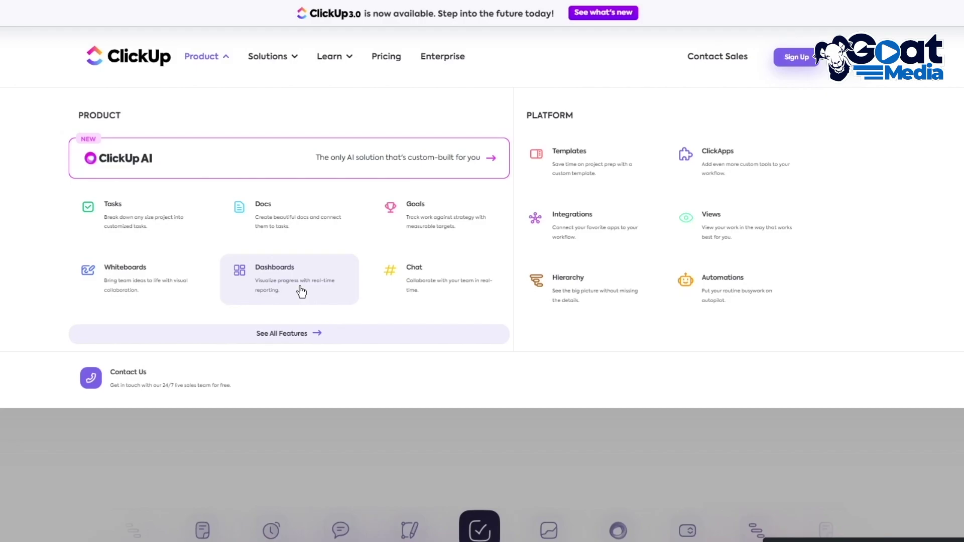
scroll(358, 432, "down", 10)
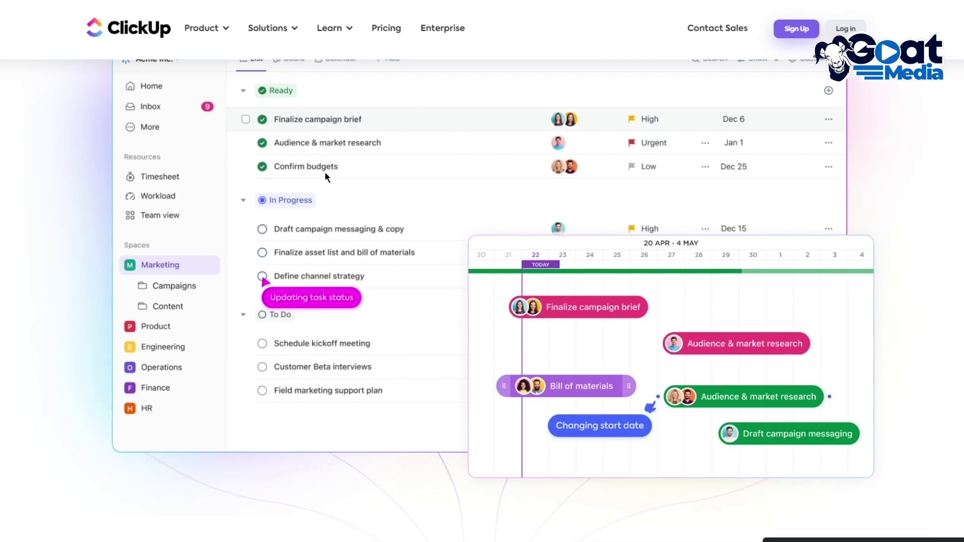
scroll(337, 258, "down", 6)
scroll(337, 258, "up", 4)
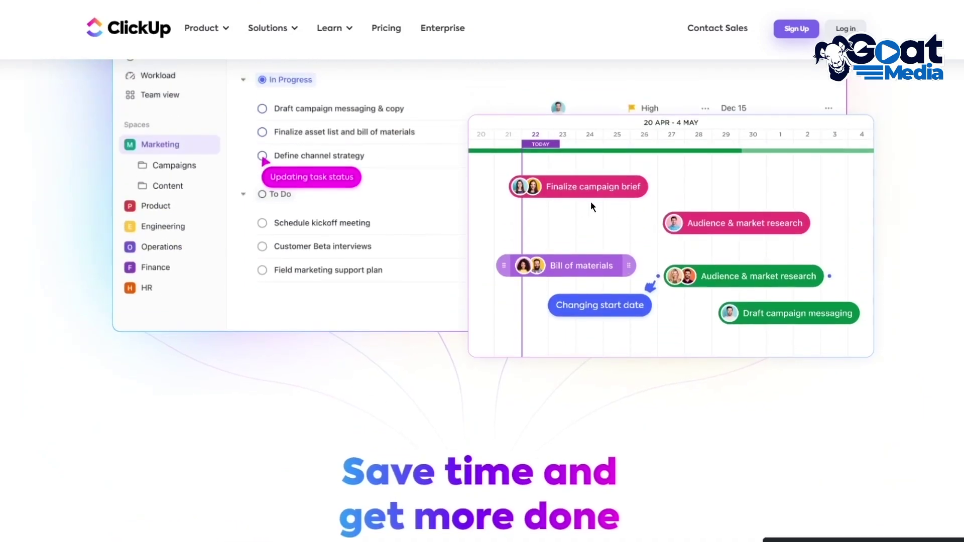
scroll(371, 269, "down", 8)
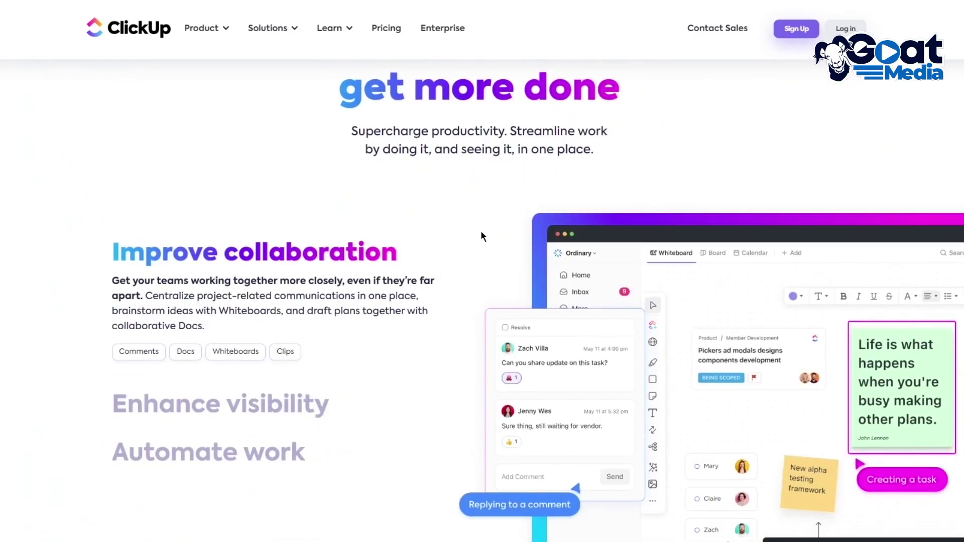
scroll(481, 236, "down", 12)
scroll(481, 236, "up", 4)
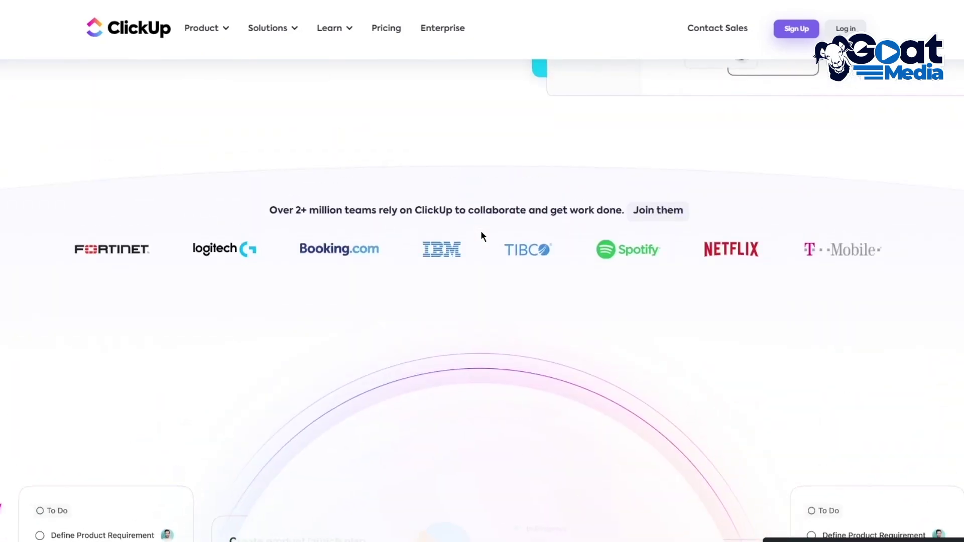
scroll(480, 232, "down", 7)
scroll(480, 231, "up", 7)
scroll(481, 232, "up", 1)
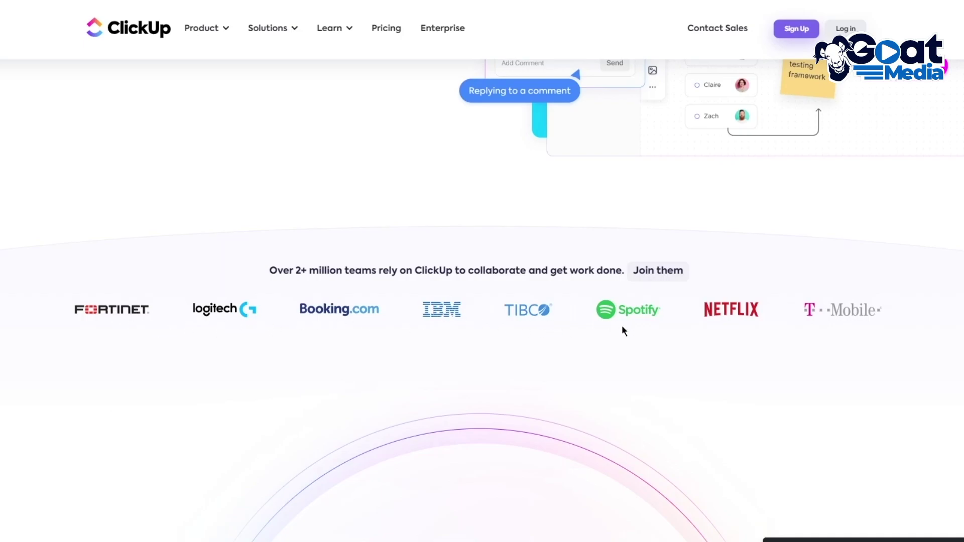
scroll(905, 298, "down", 10)
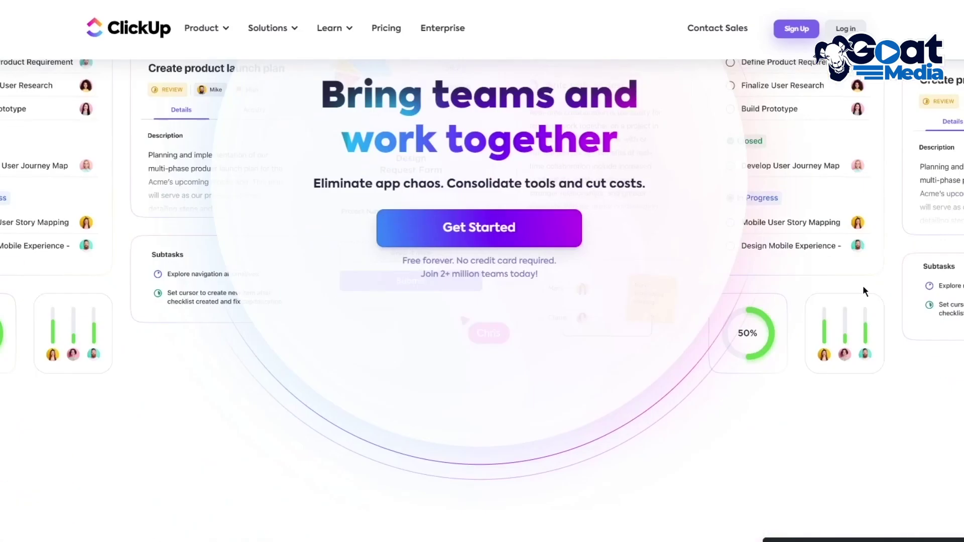
scroll(158, 289, "down", 6)
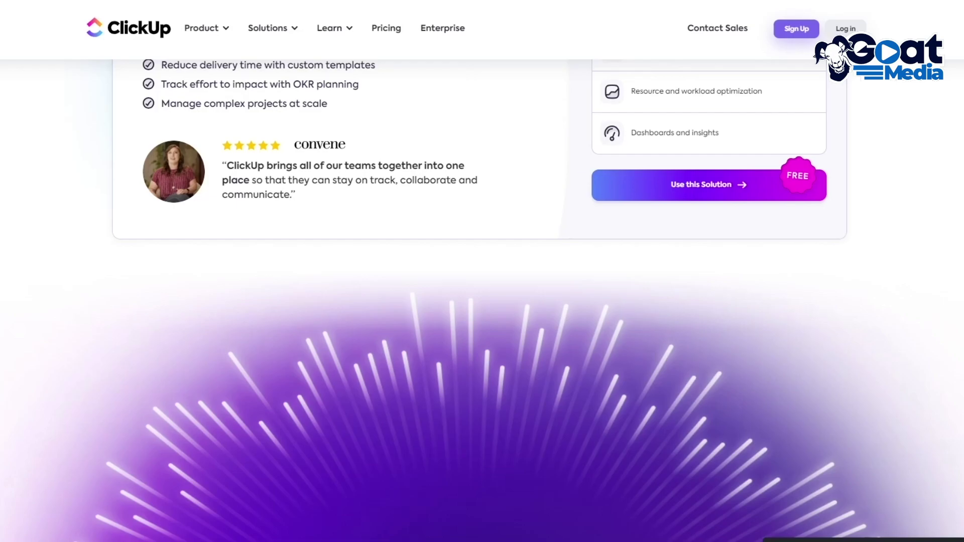
scroll(396, 217, "up", 15)
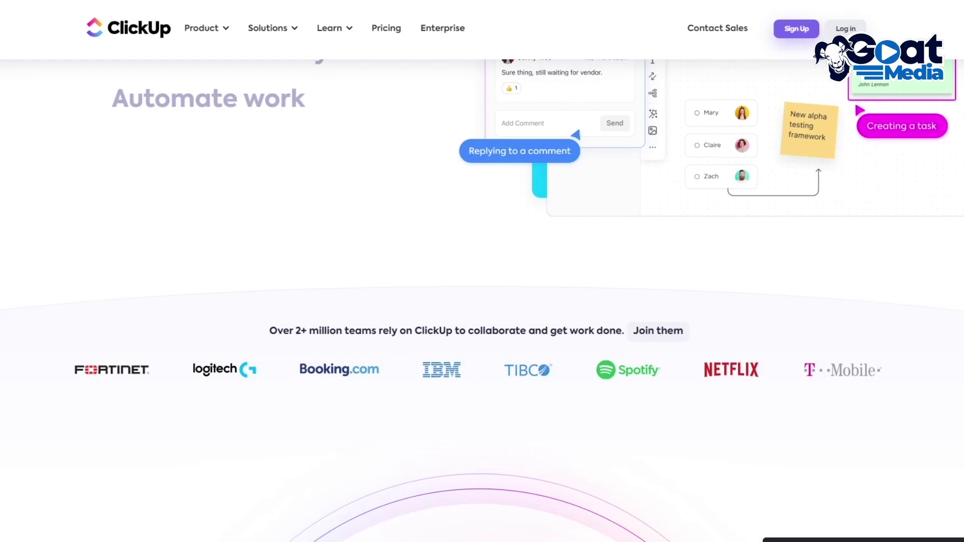
Search Google for jira and open the Atlassian Jira product page
left_click(267, 0)
type("ji")
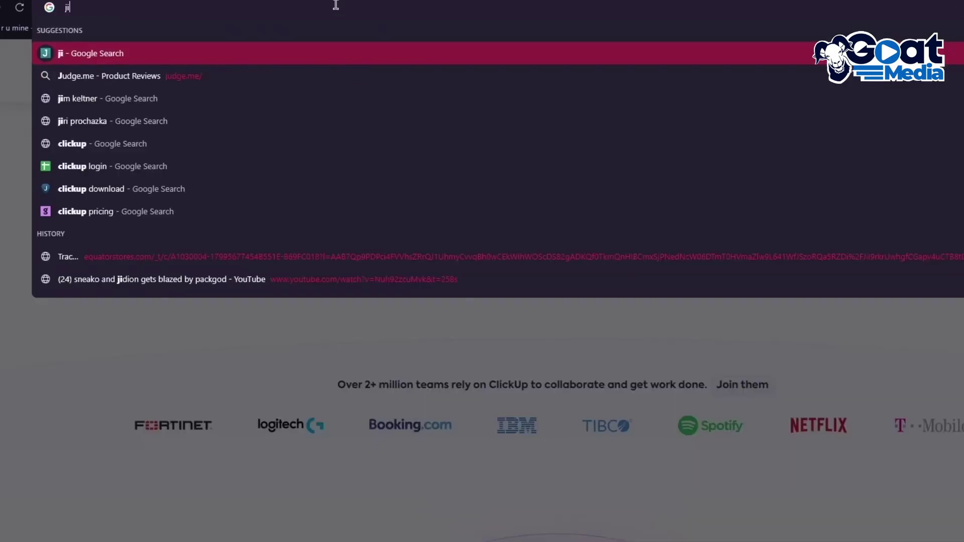
type("ra")
key("Return")
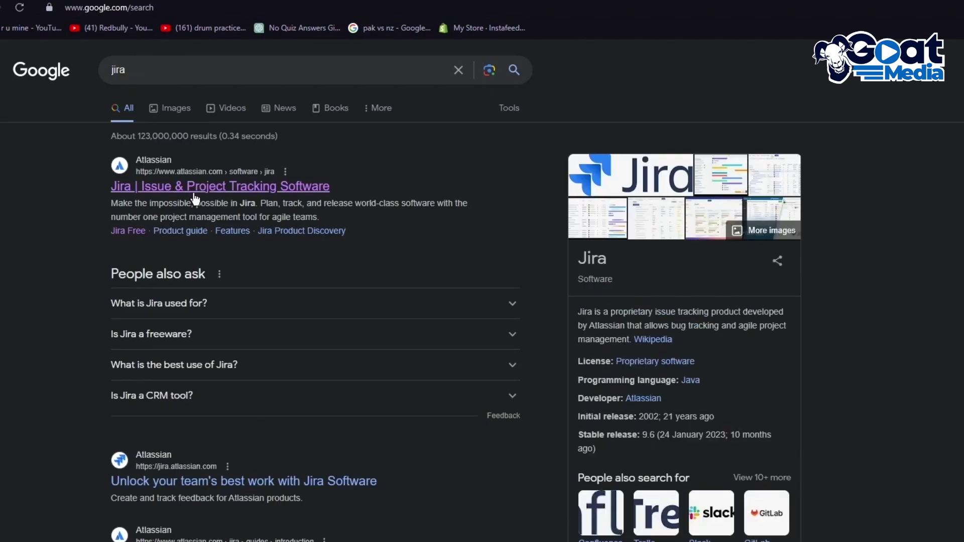
left_click(195, 196)
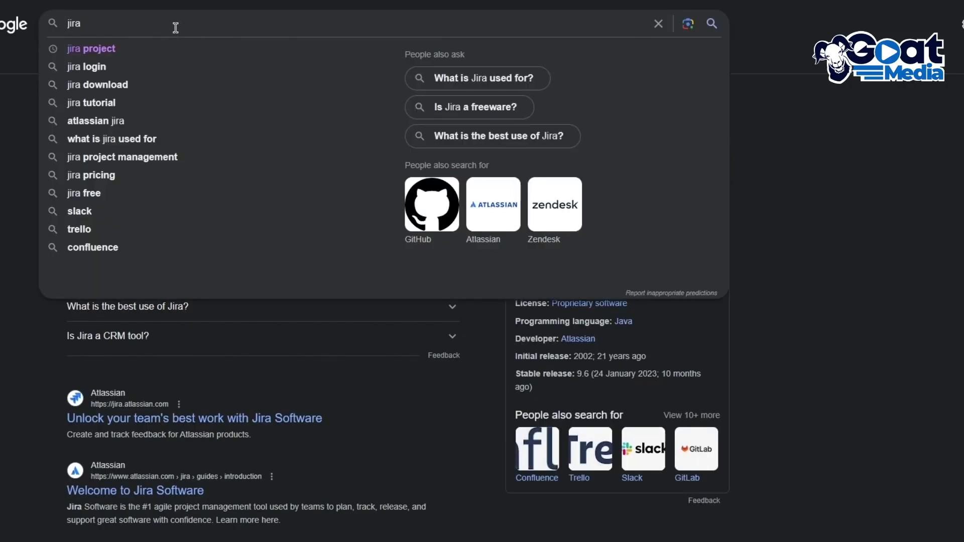
Search for 'jira overview' and expand the 'What is Jira overview?' answer
type("over")
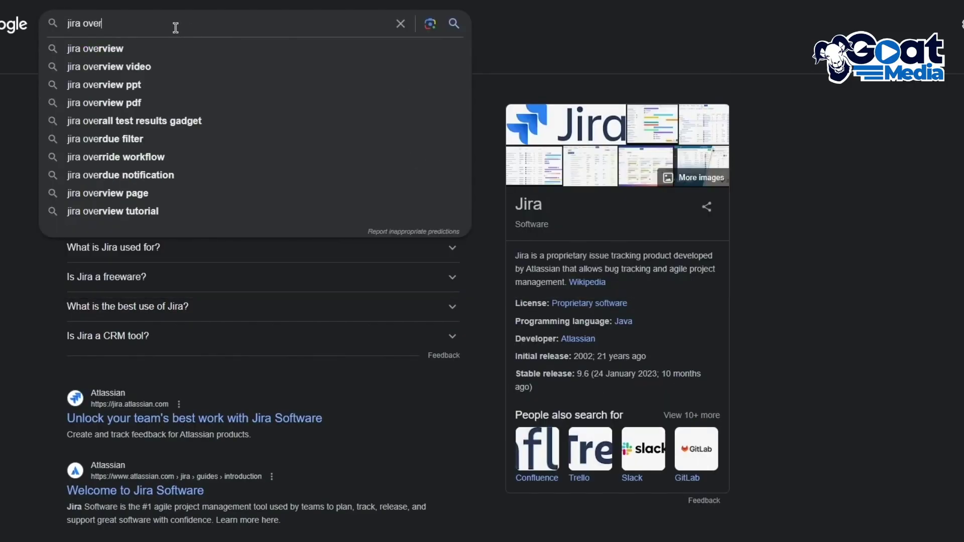
type("view")
key("Return")
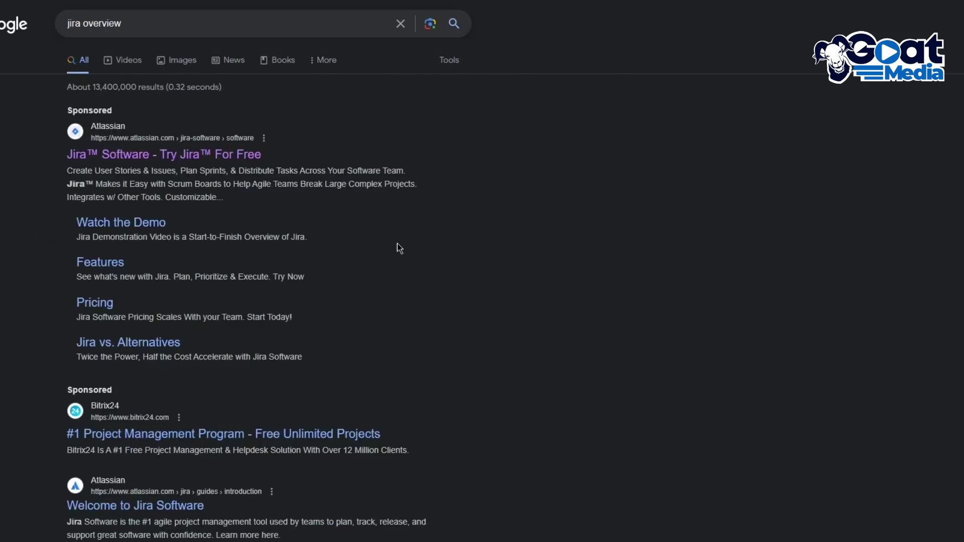
scroll(271, 295, "down", 3)
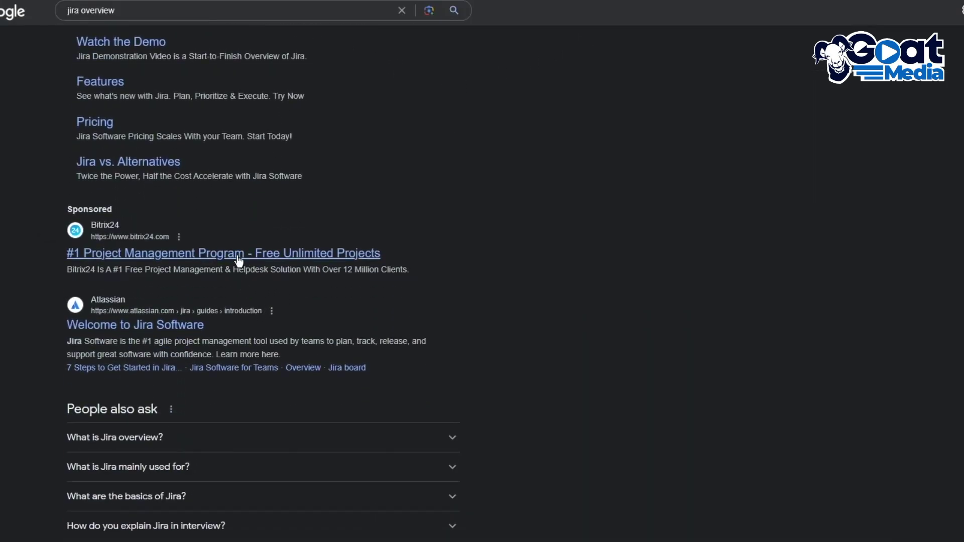
scroll(239, 261, "down", 6)
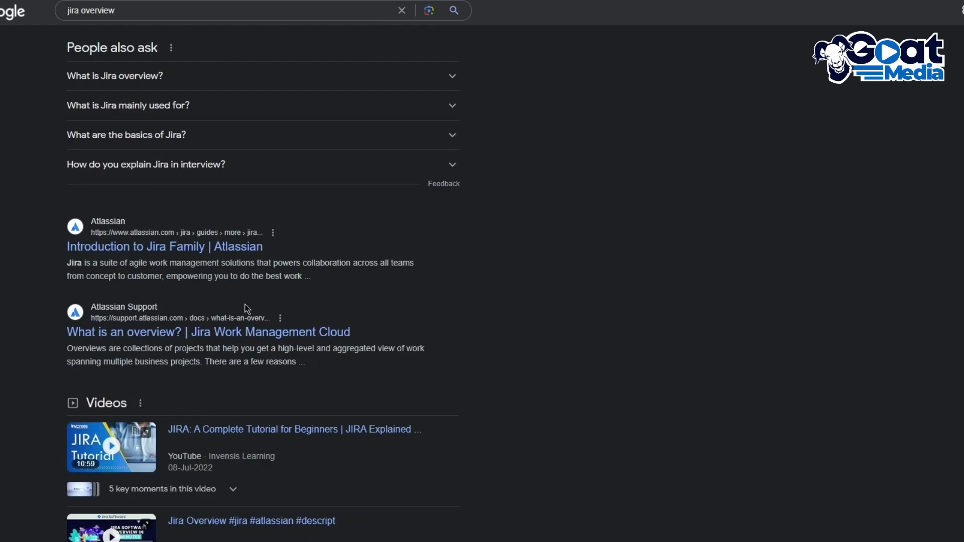
scroll(269, 302, "up", 3)
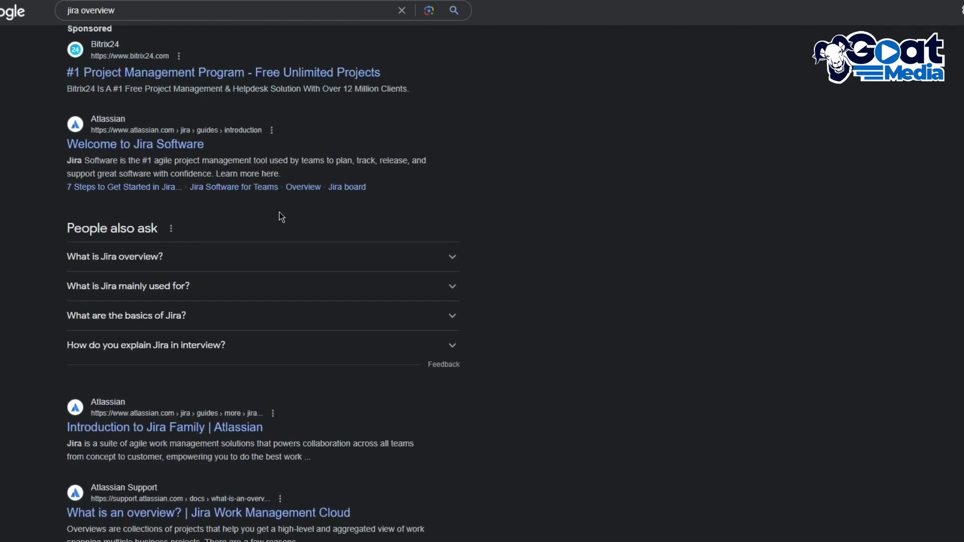
left_click(197, 262)
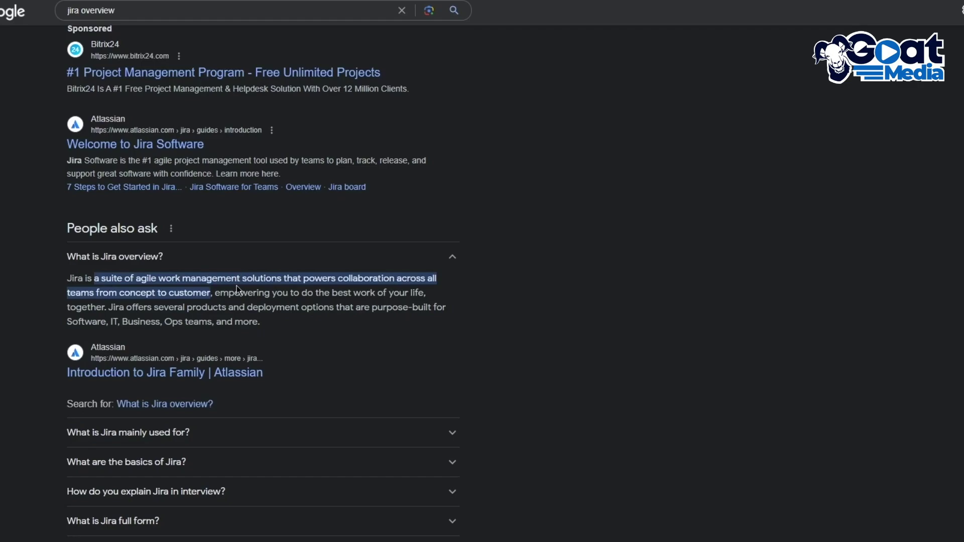
scroll(424, 215, "up", 7)
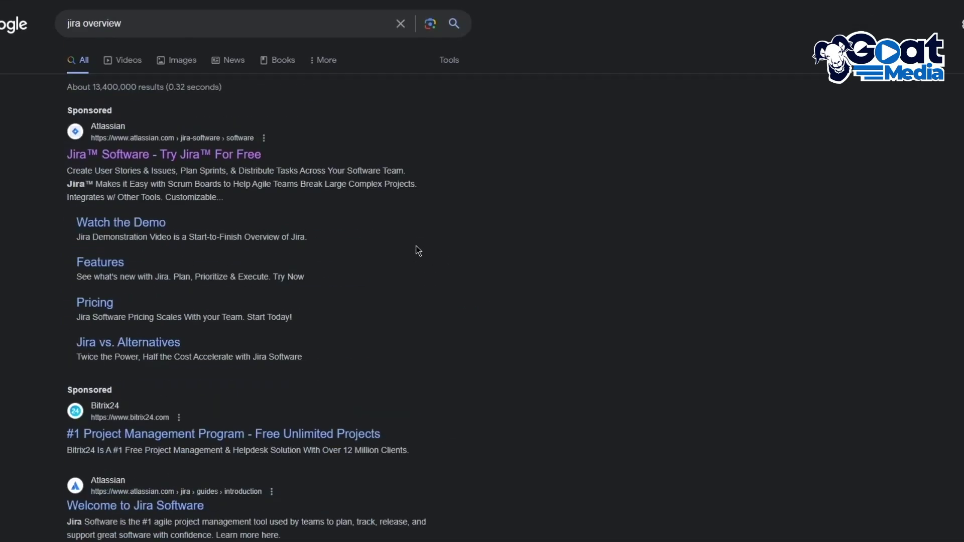
Show image results for jira overview and preview the Atlassian Support list-view screenshot
left_click(165, 59)
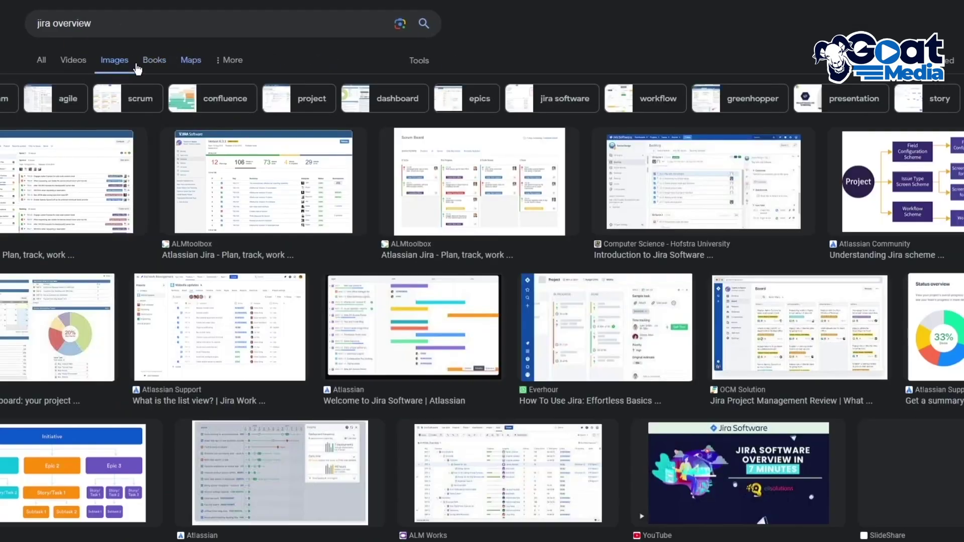
left_click(114, 151)
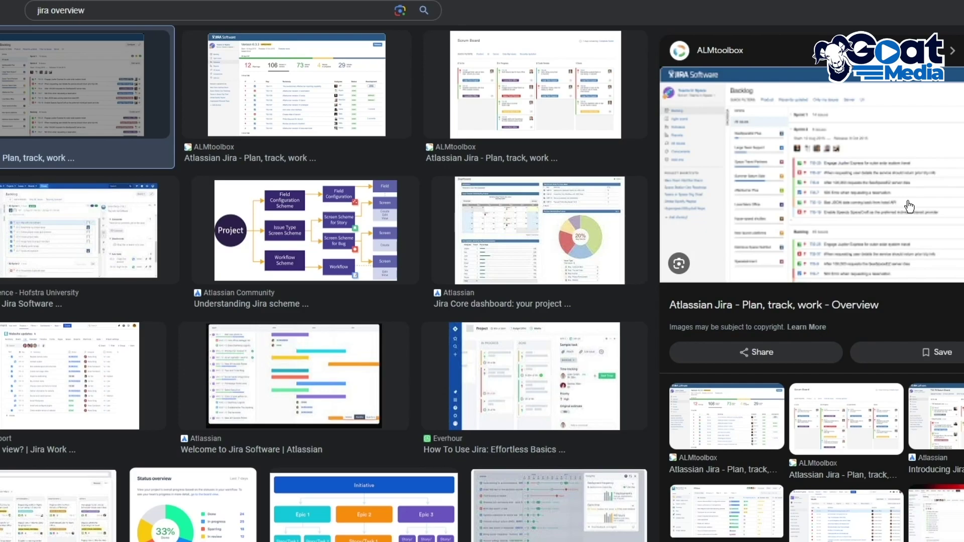
left_click(90, 362)
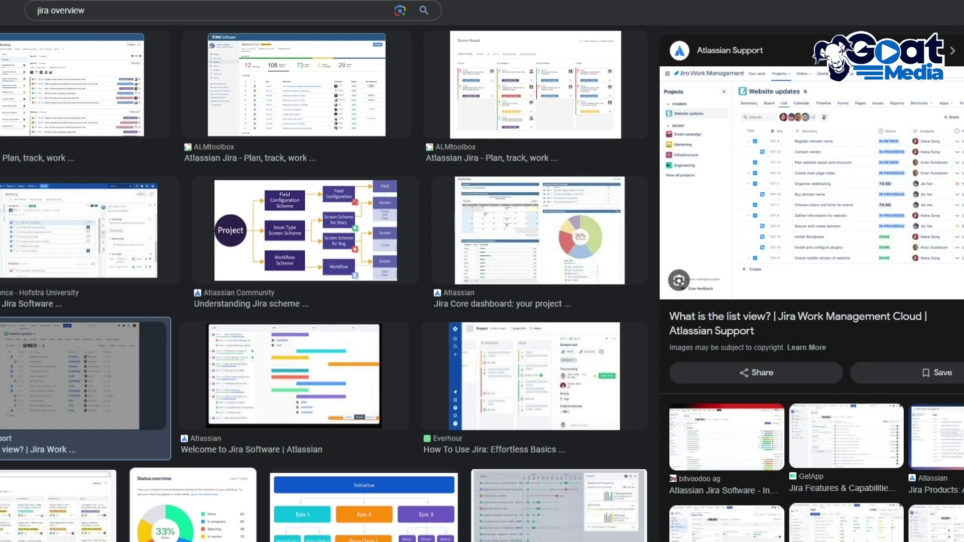
Search Google for basecamp and open the Basecamp website
type("basecamp")
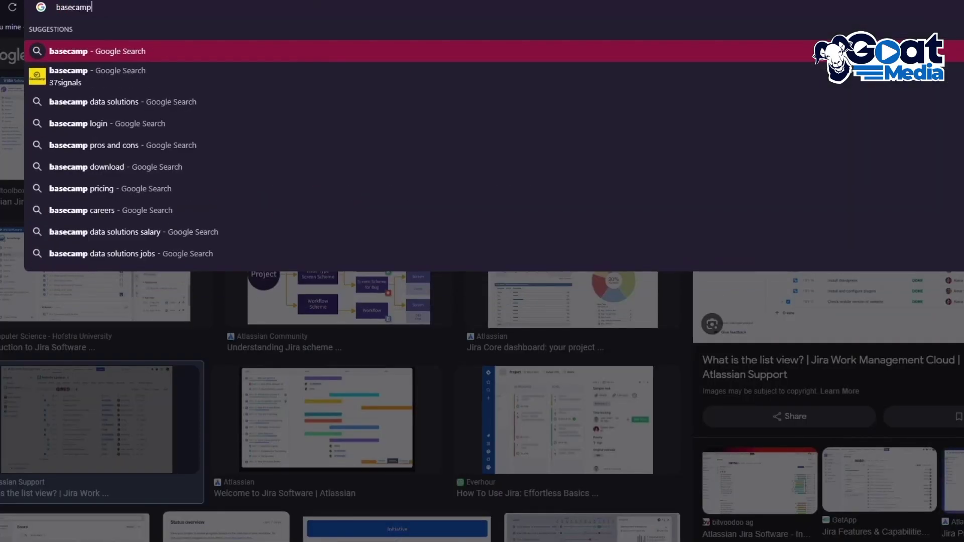
key("Return")
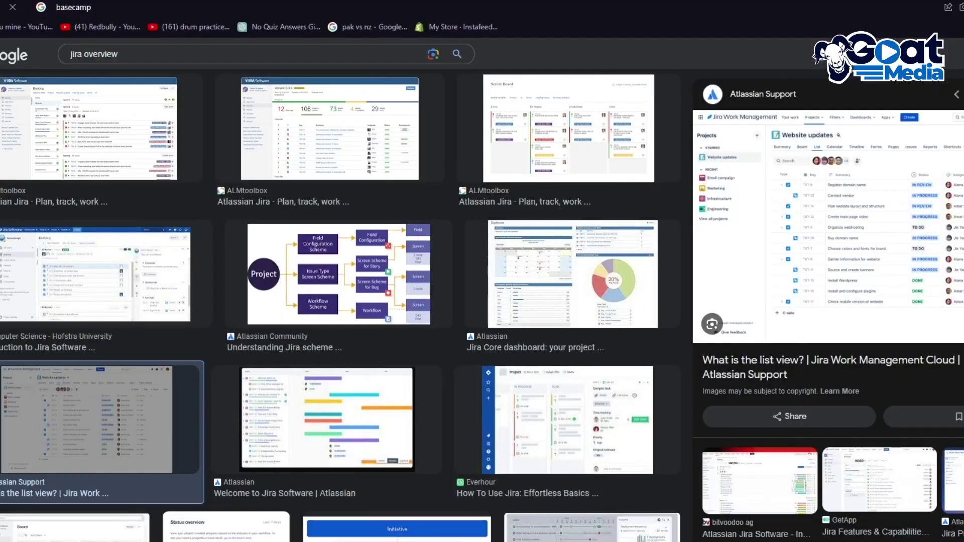
left_click(265, 227)
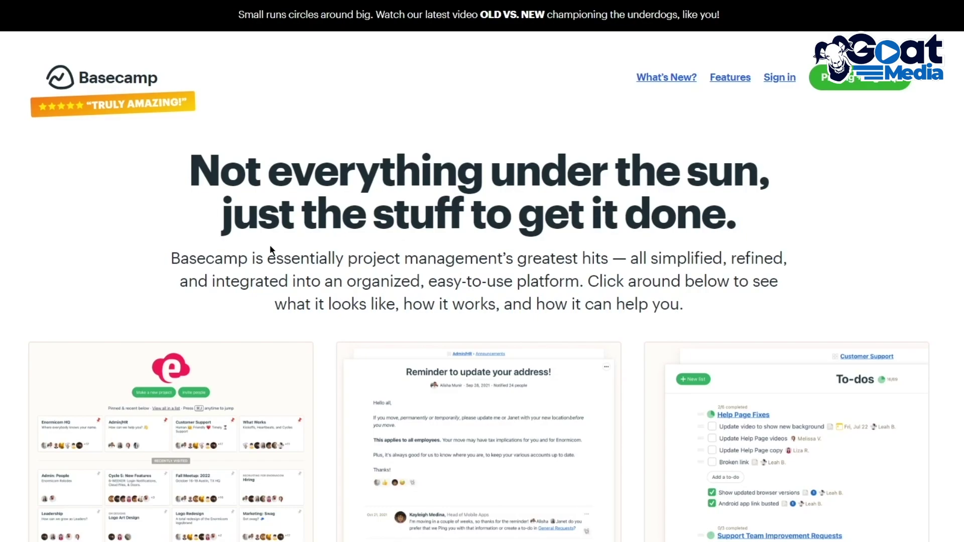
Scroll the Basecamp features page down to the 'Be notified in one place' section
scroll(152, 200, "down", 1)
scroll(171, 195, "down", 1)
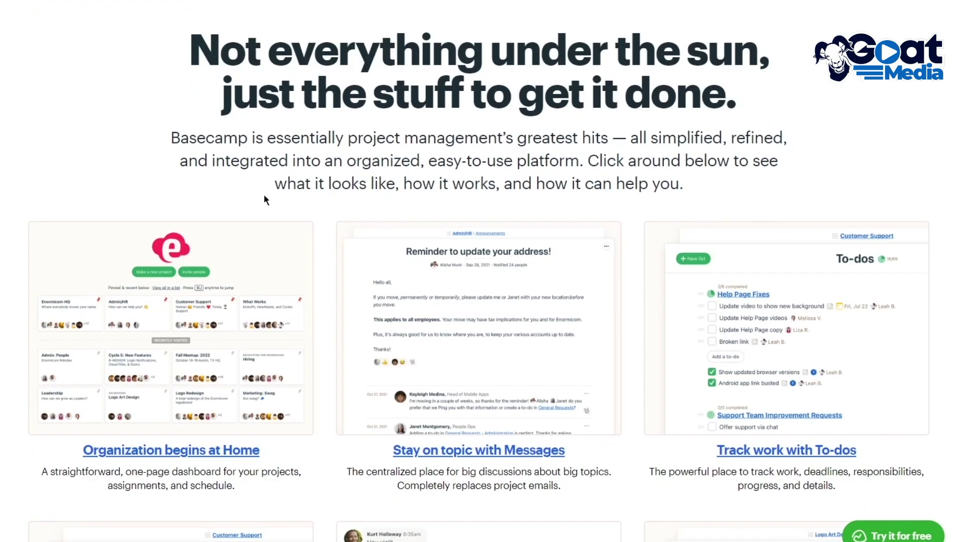
scroll(133, 162, "down", 3)
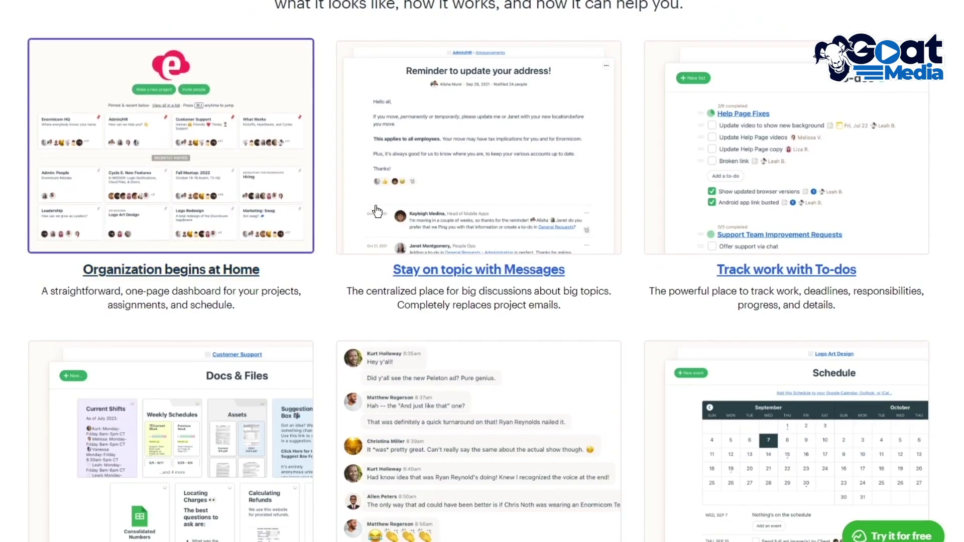
scroll(783, 218, "down", 5)
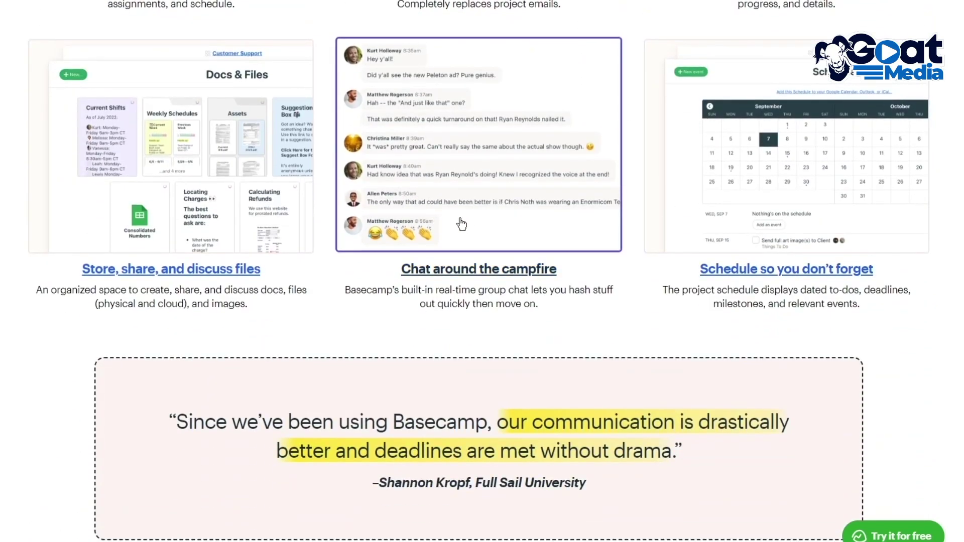
scroll(183, 234, "down", 9)
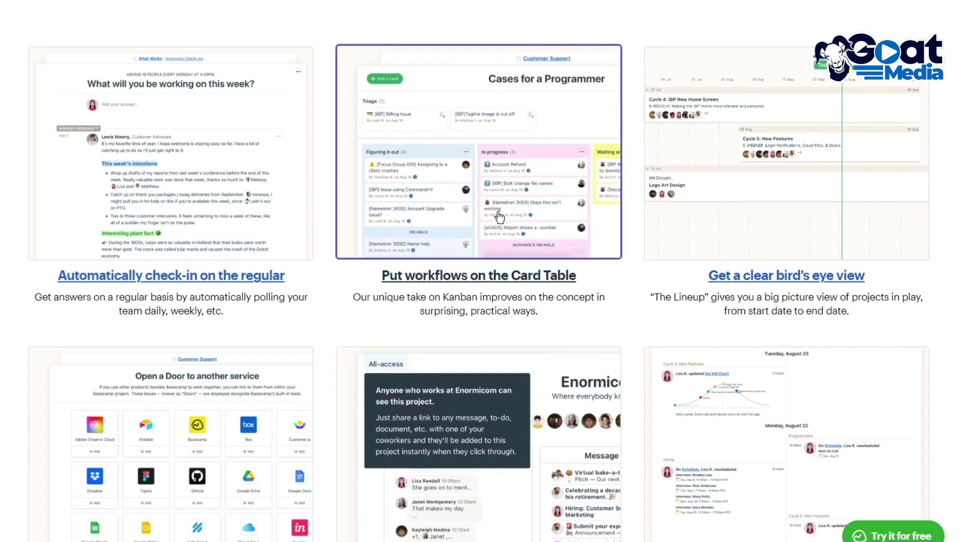
scroll(711, 203, "down", 3)
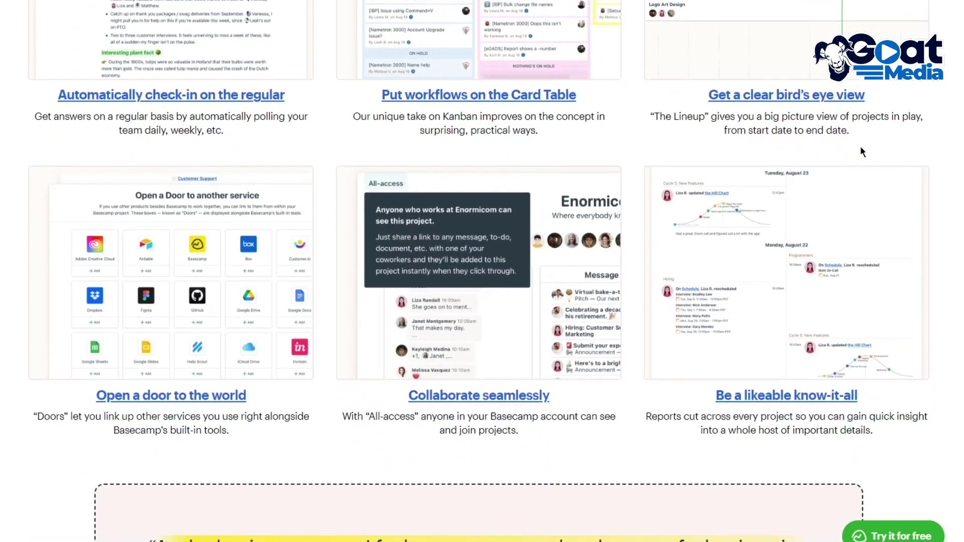
scroll(860, 146, "up", 2)
scroll(816, 158, "up", 1)
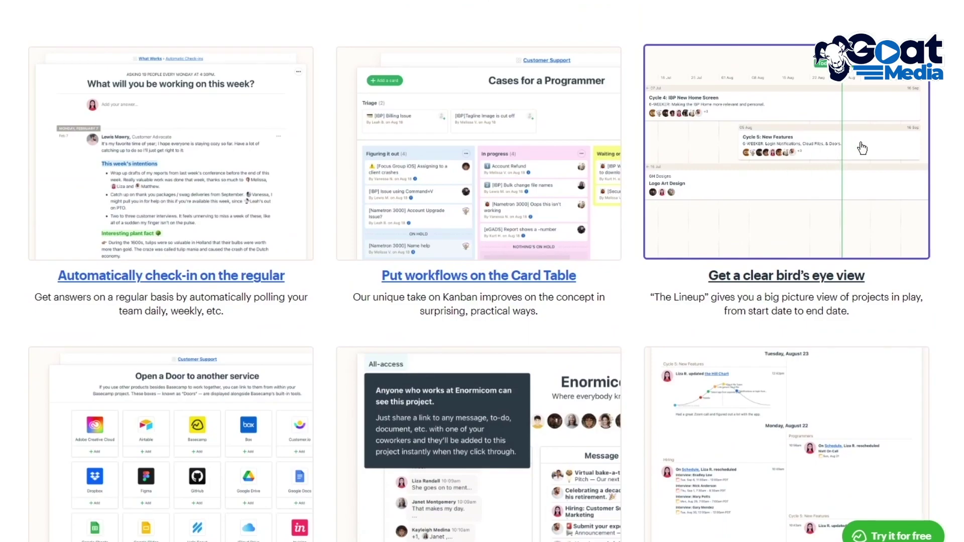
scroll(800, 148, "down", 4)
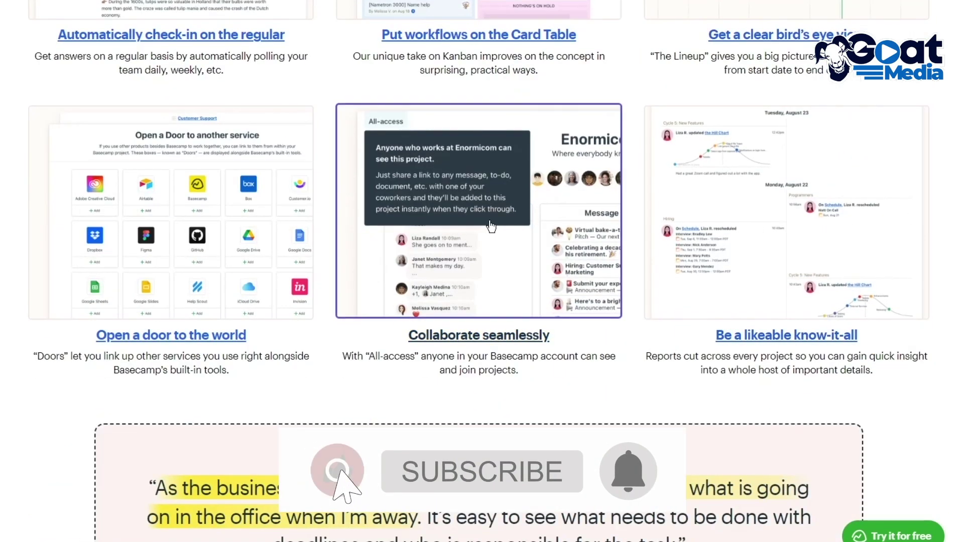
scroll(34, 281, "down", 9)
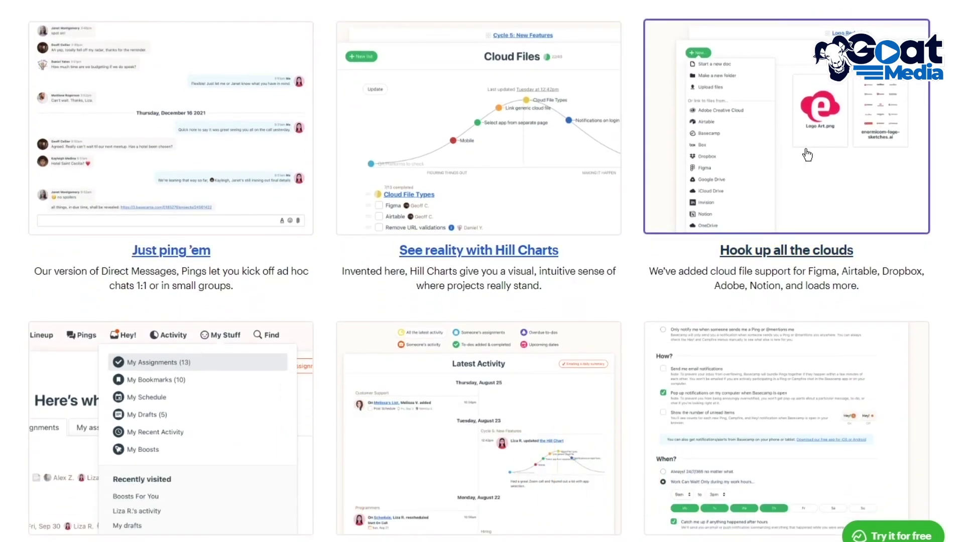
scroll(942, 158, "down", 3)
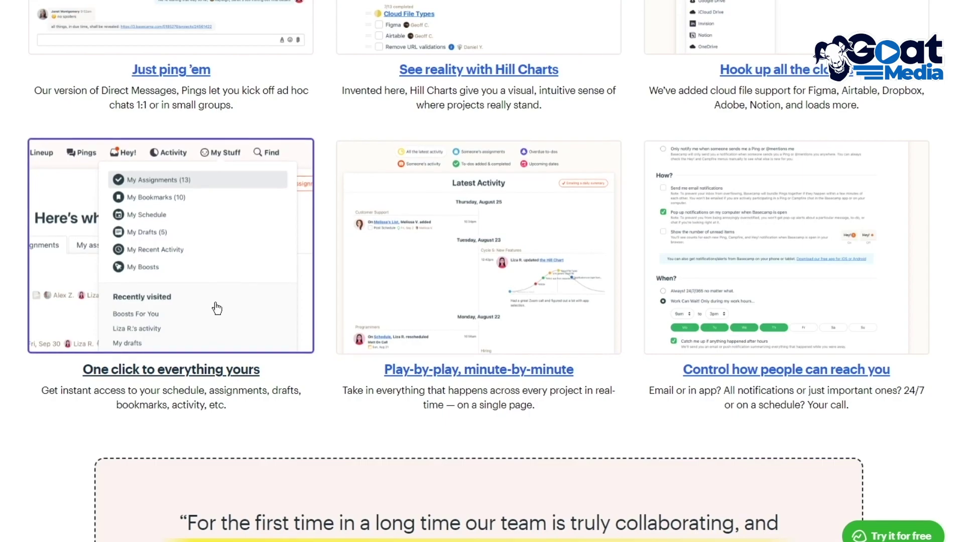
scroll(75, 310, "down", 4)
scroll(74, 306, "down", 8)
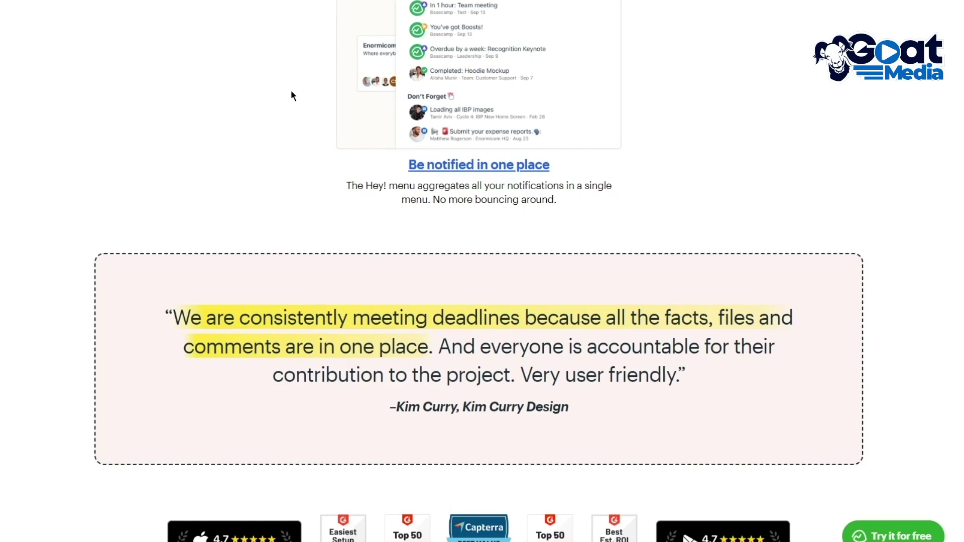
Enter trello in the address bar to go to Trello
key("ctrl+l")
type("trello")
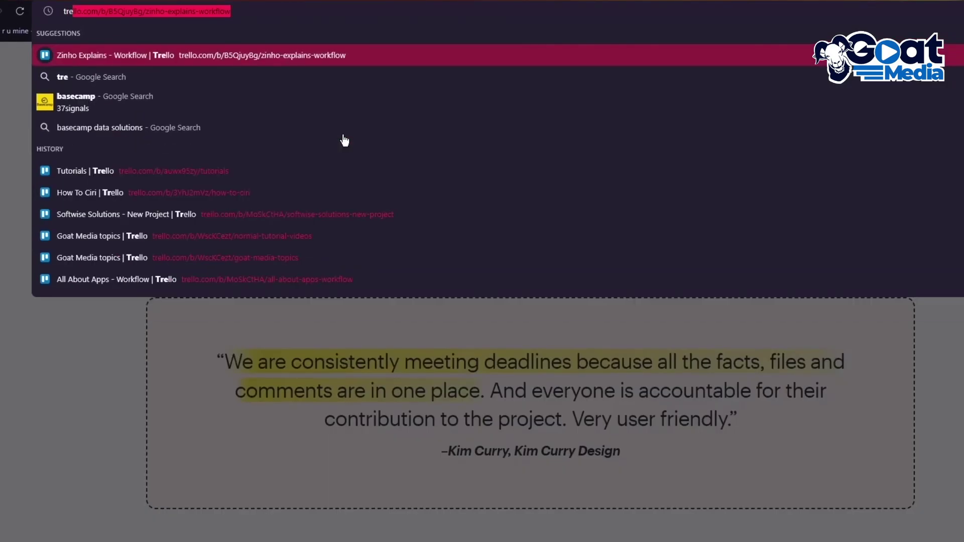
key("Delete")
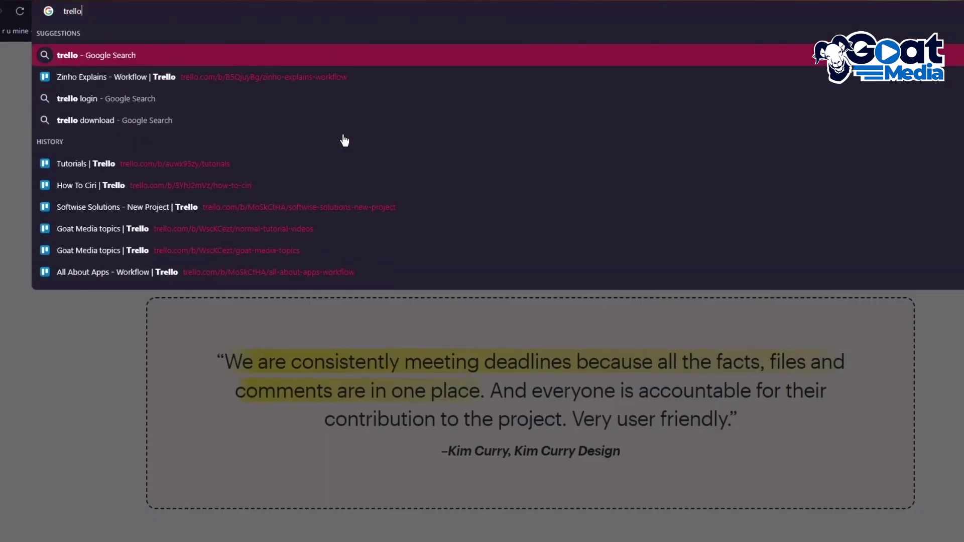
key("Return")
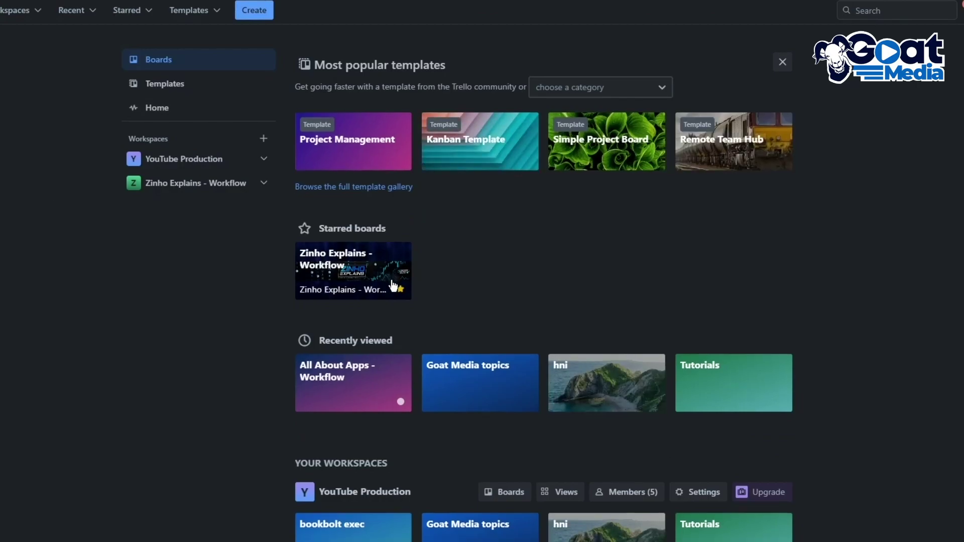
Scroll the Trello boards page through templates, starred and recent boards, and workspaces
scroll(321, 240, "down", 10)
scroll(425, 227, "up", 5)
scroll(425, 228, "up", 8)
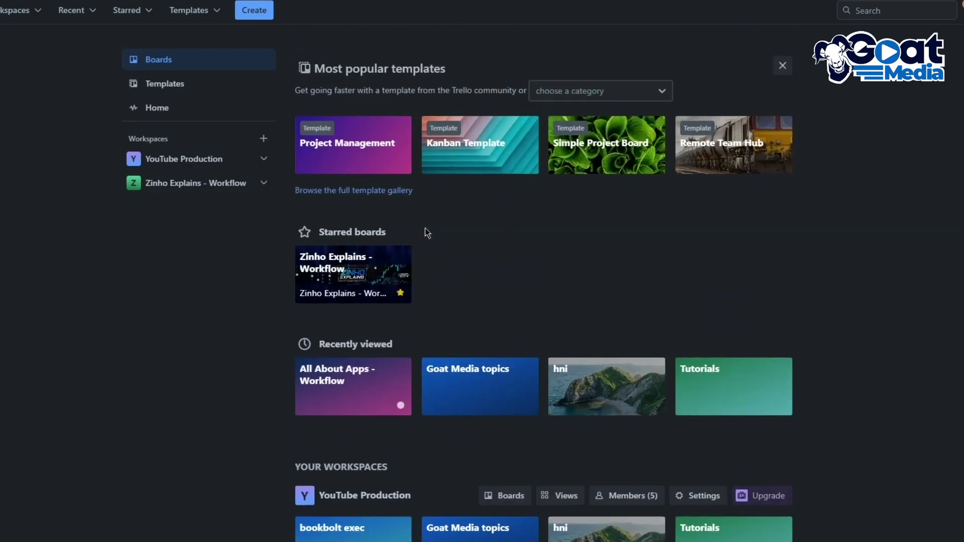
scroll(381, 228, "down", 14)
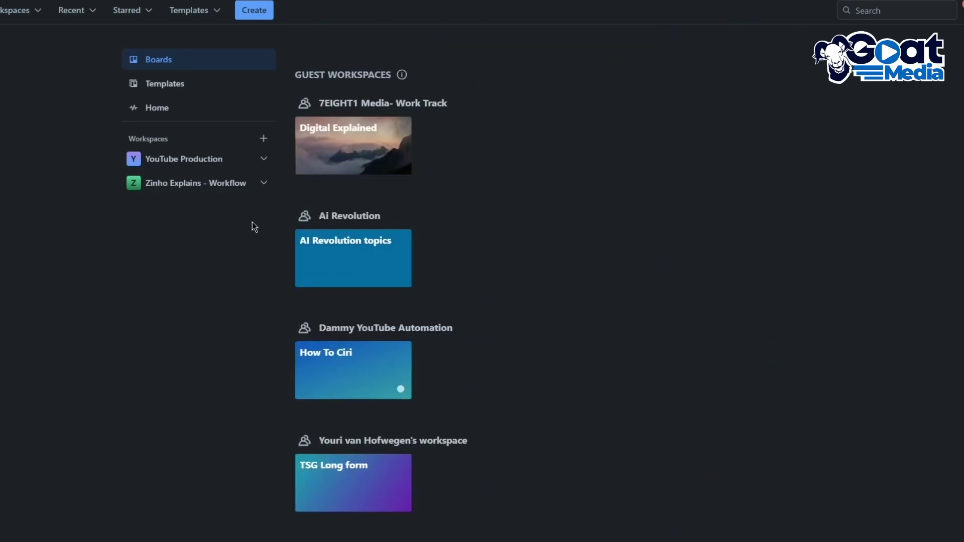
scroll(250, 223, "up", 14)
scroll(60, 223, "down", 14)
scroll(316, 155, "up", 15)
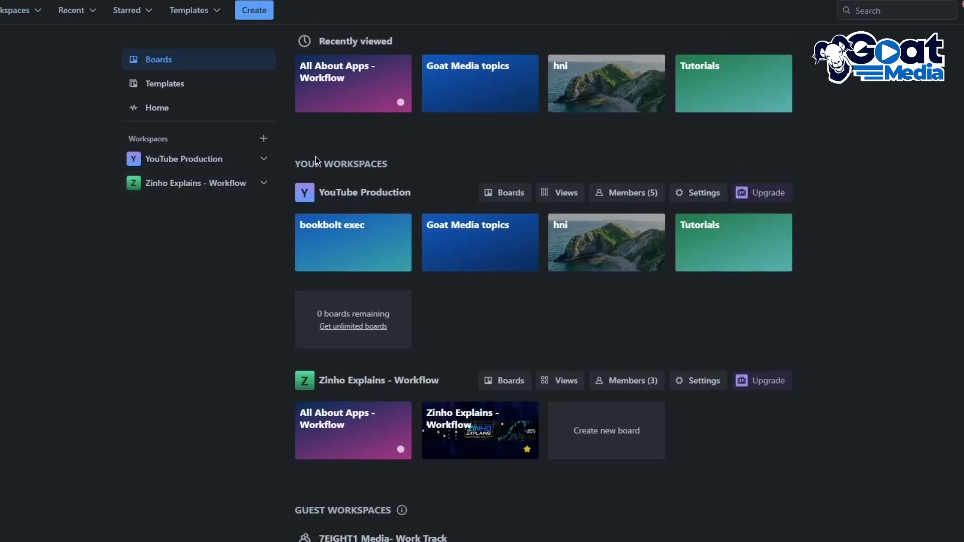
Start a new board named 'iuih', then abandon it without creating it
left_click(256, 12)
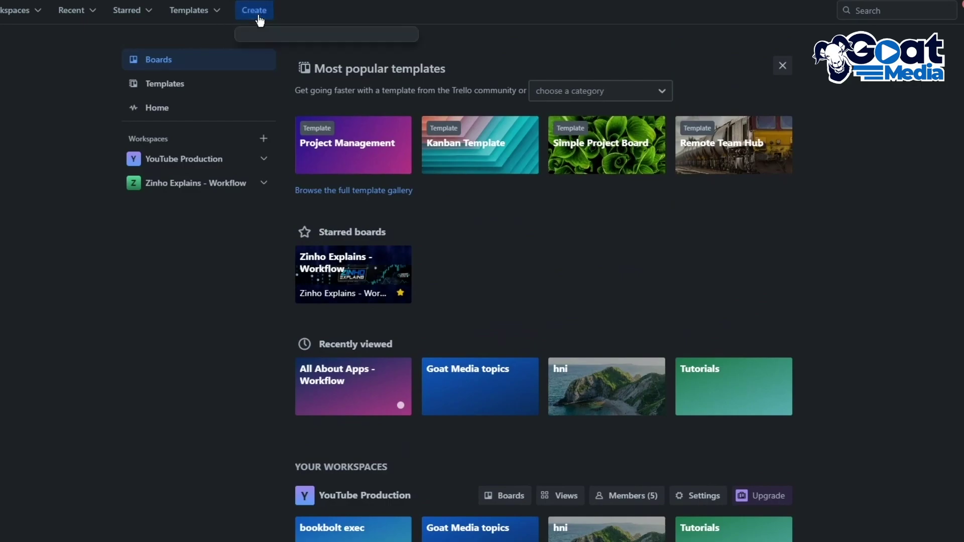
left_click(316, 45)
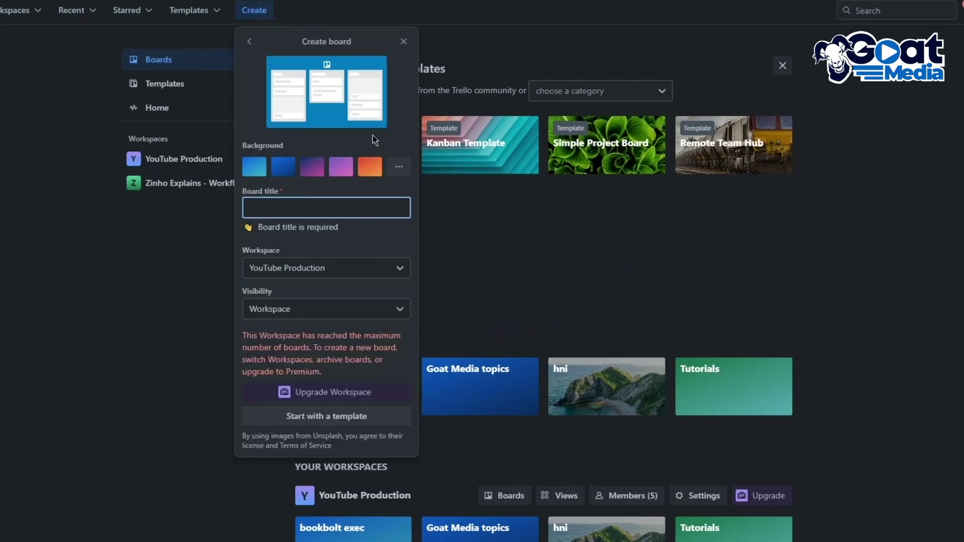
type("iuih")
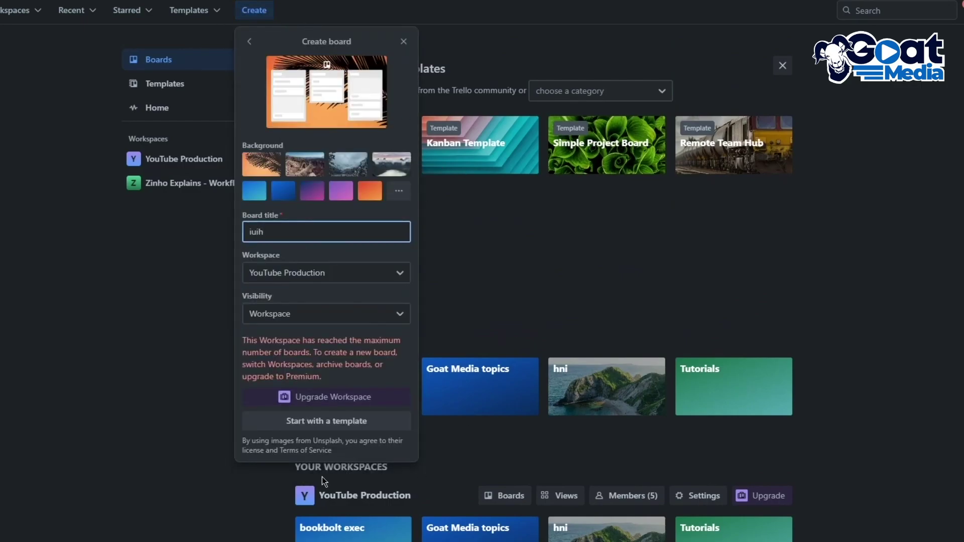
left_click(568, 324)
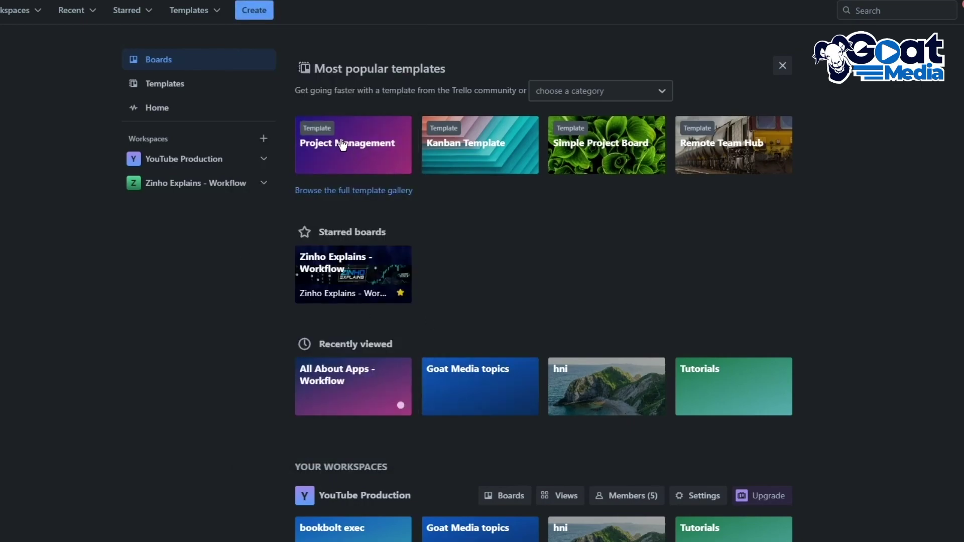
Open the hni board and archive its joij list
scroll(424, 273, "down", 5)
left_click(568, 173)
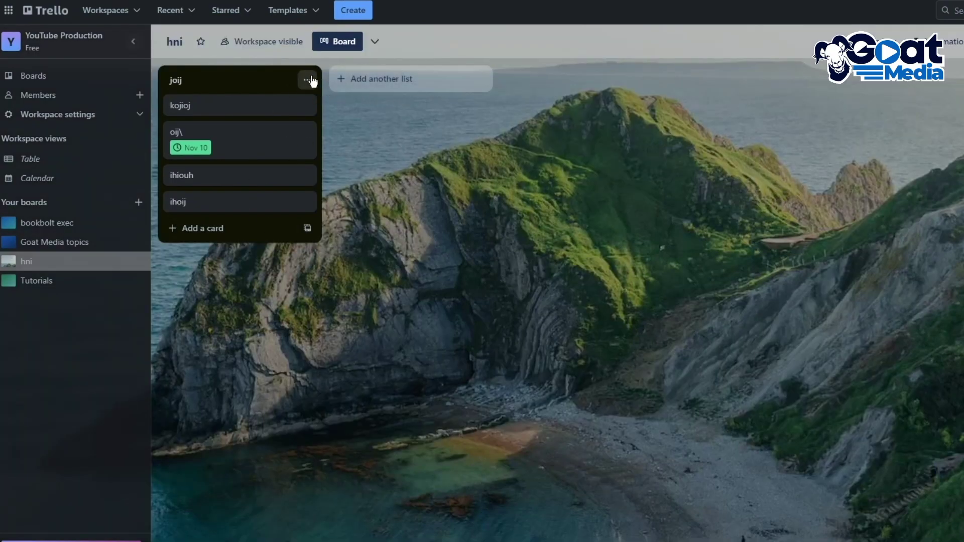
left_click(307, 79)
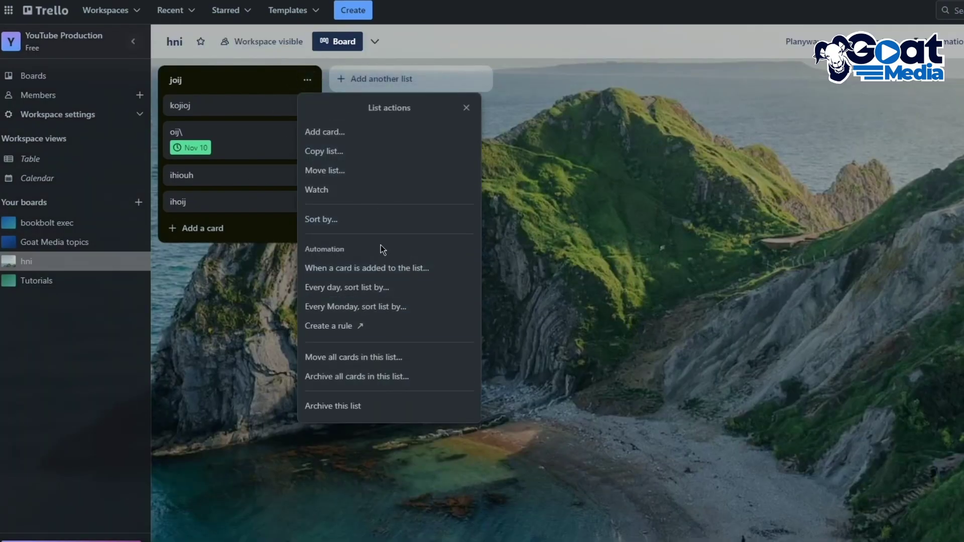
left_click(342, 407)
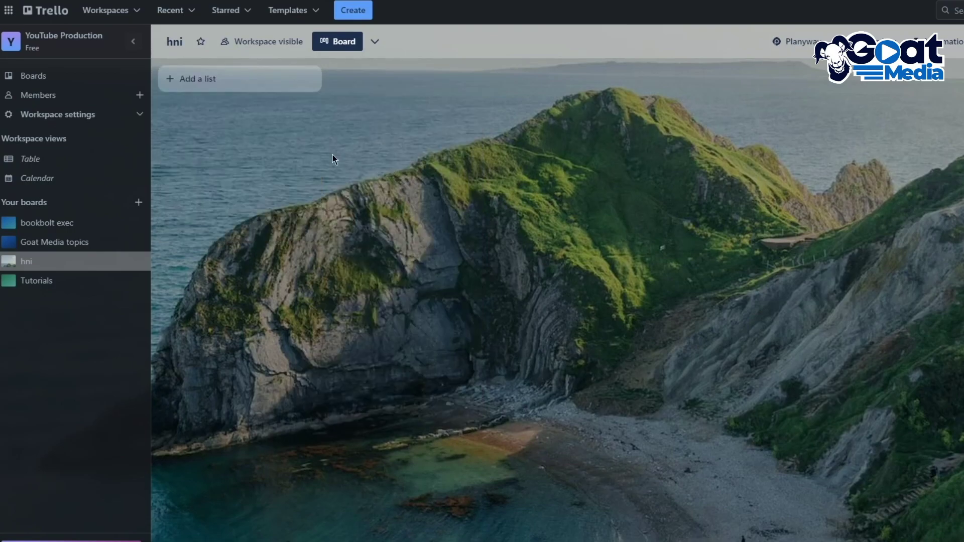
Add a list named 'ug', cancel an empty new card, and dismiss the views upgrade offer
type("ug")
key("Return")
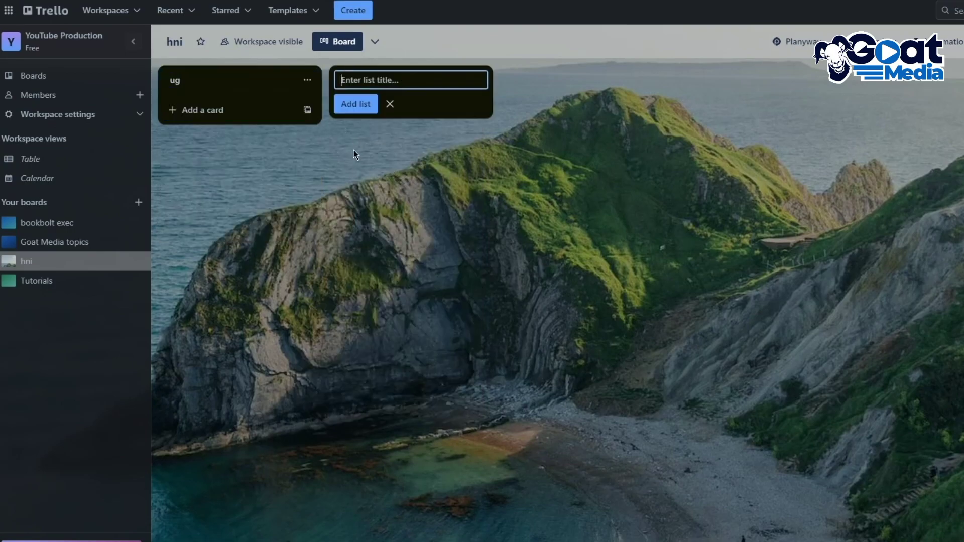
left_click(237, 109)
left_click(384, 192)
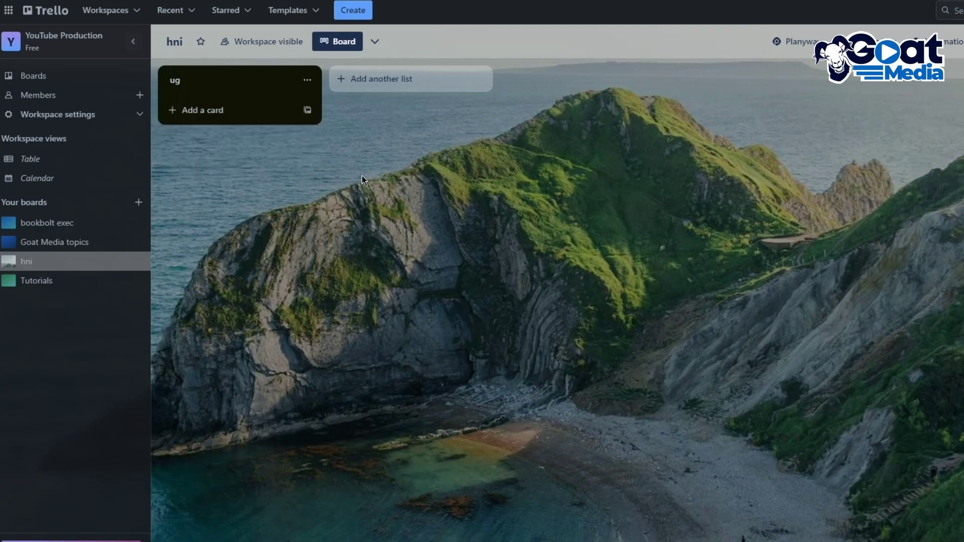
left_click(374, 44)
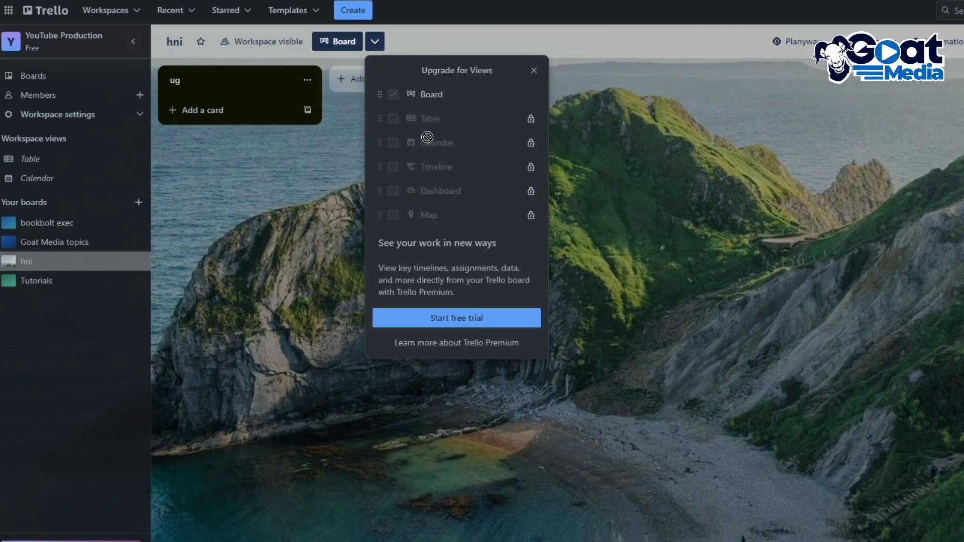
key("Escape")
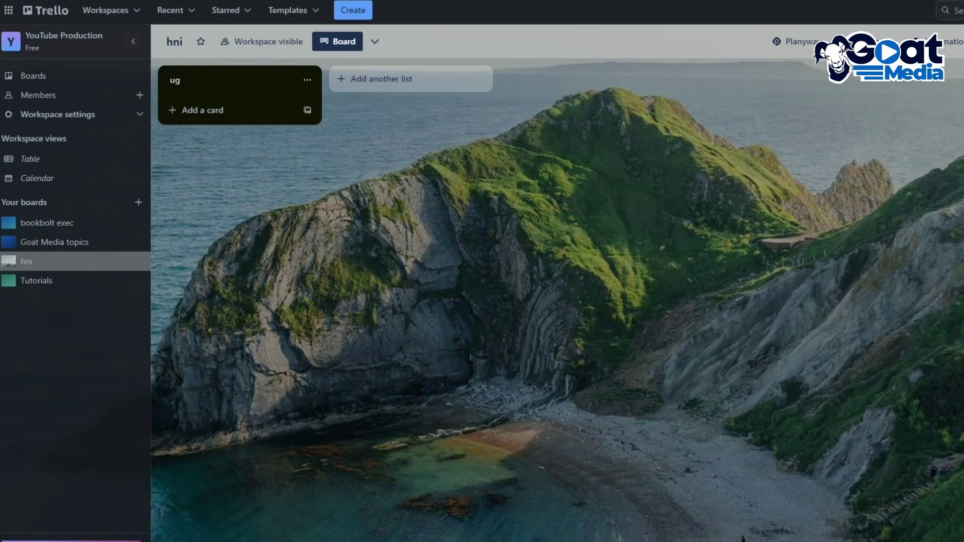
Search for asana and open the official asana.com website
key("ctrl+l")
type("asana")
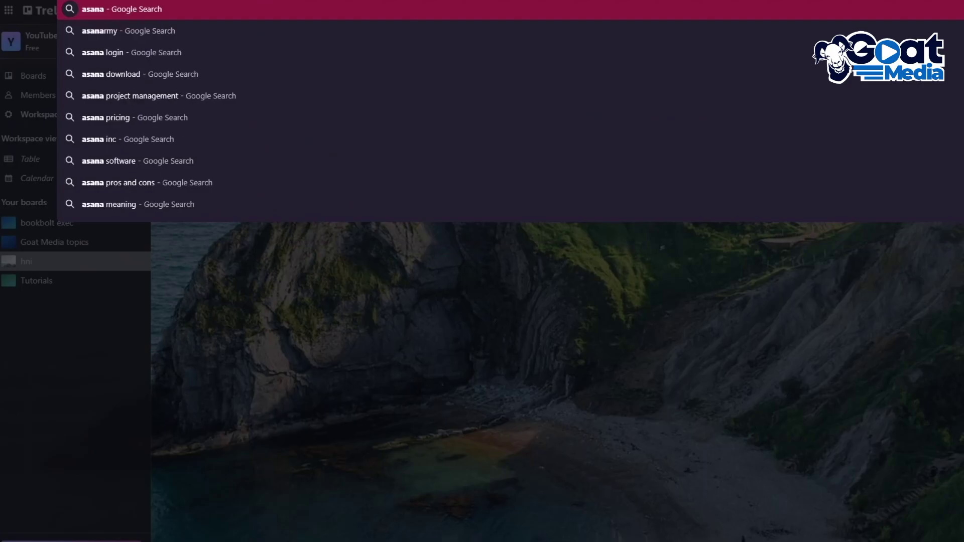
key("Escape")
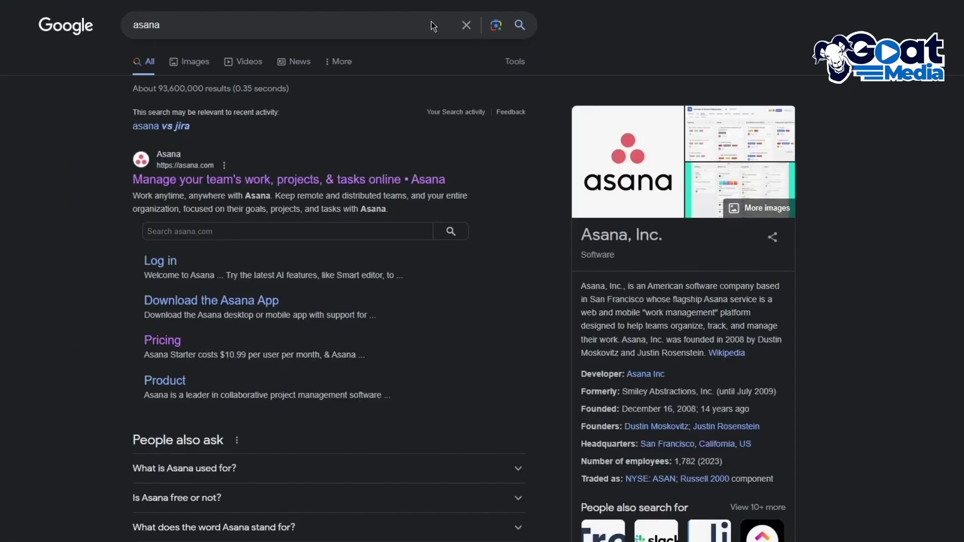
left_click(307, 182)
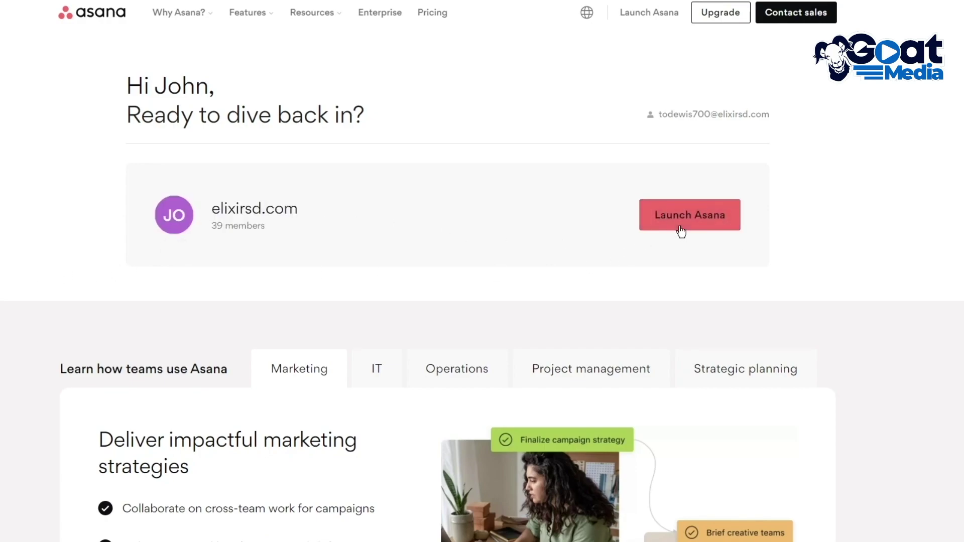
left_click(662, 14)
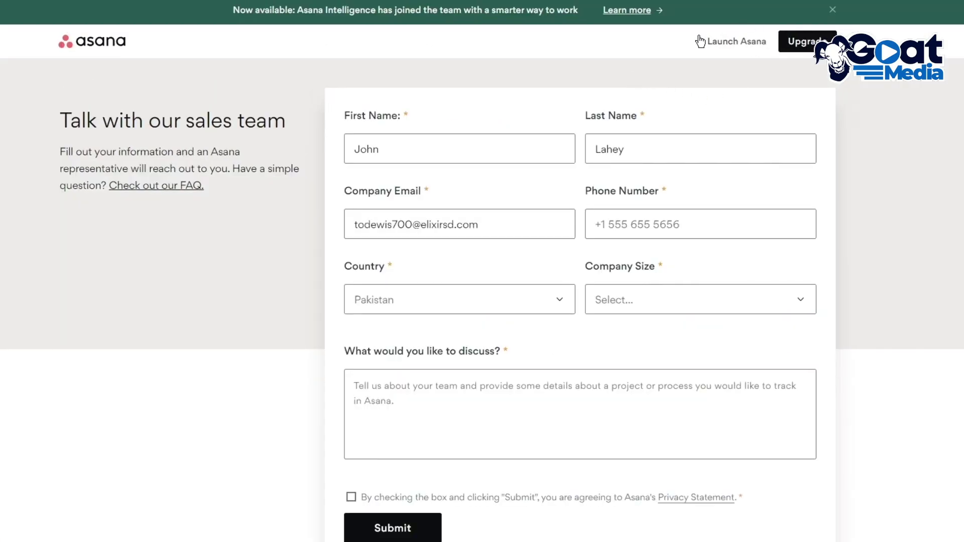
left_click(93, 50)
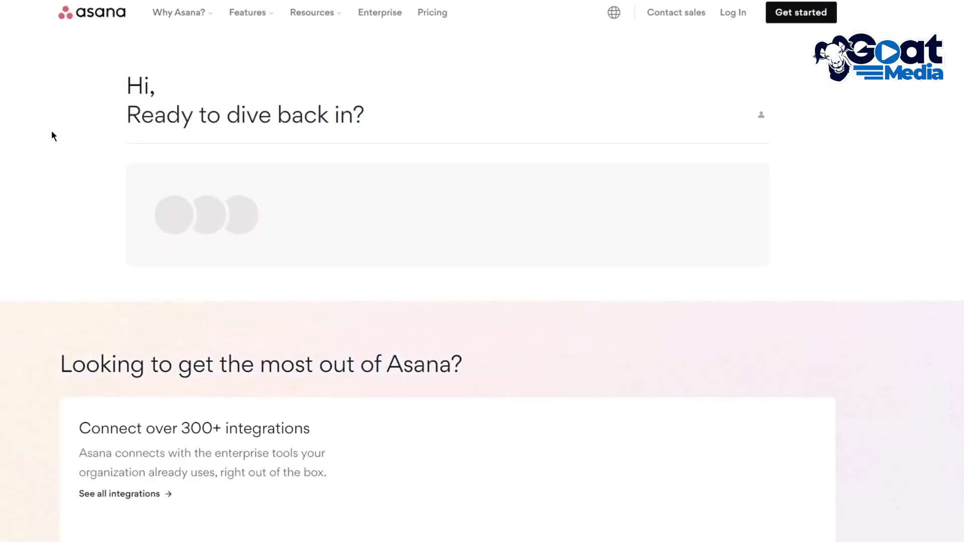
left_click(273, 38)
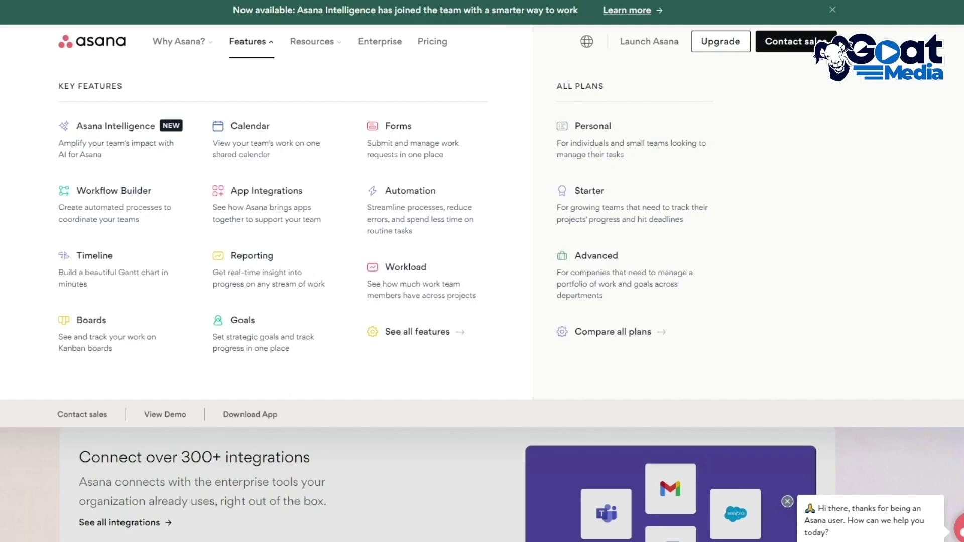
scroll(16, 465, "down", 1)
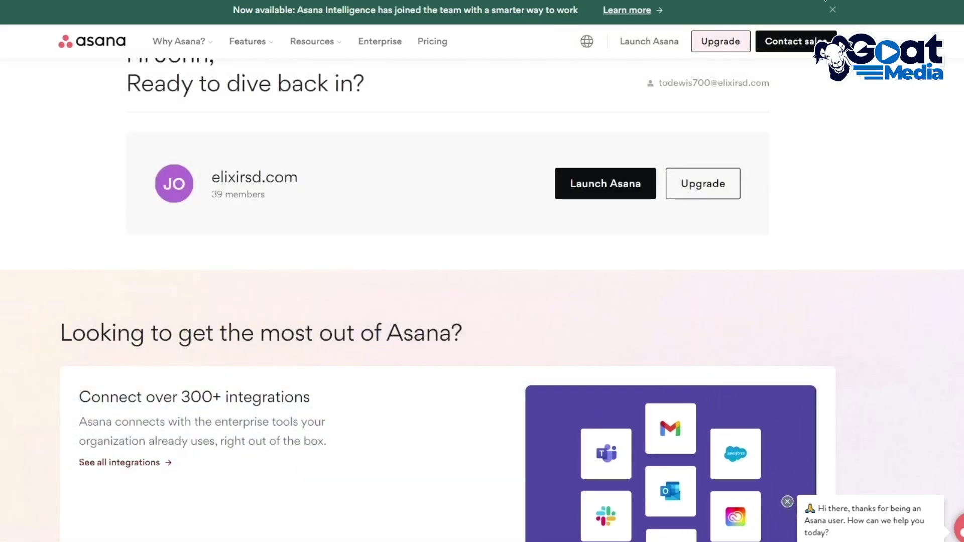